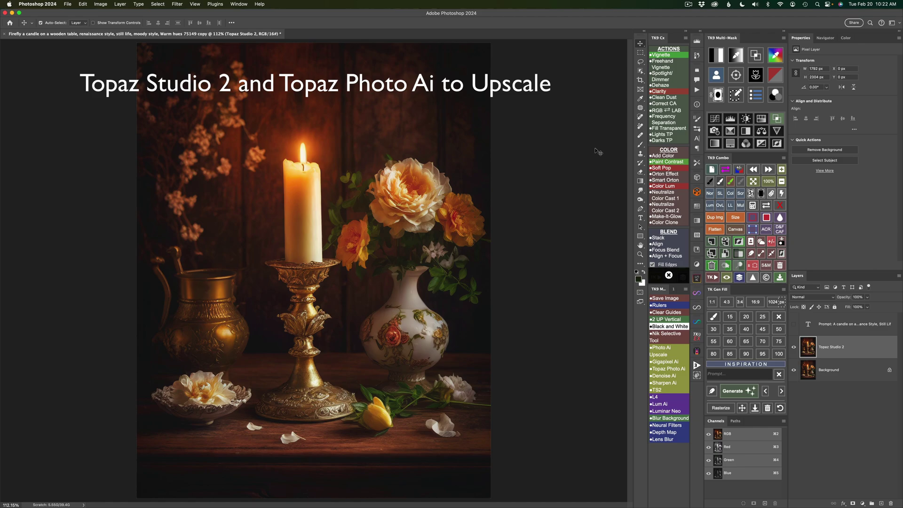
Make the Prompt text layer visible over the candle and roses still life.
{"action": "left_click", "coordinate": [793, 324]}
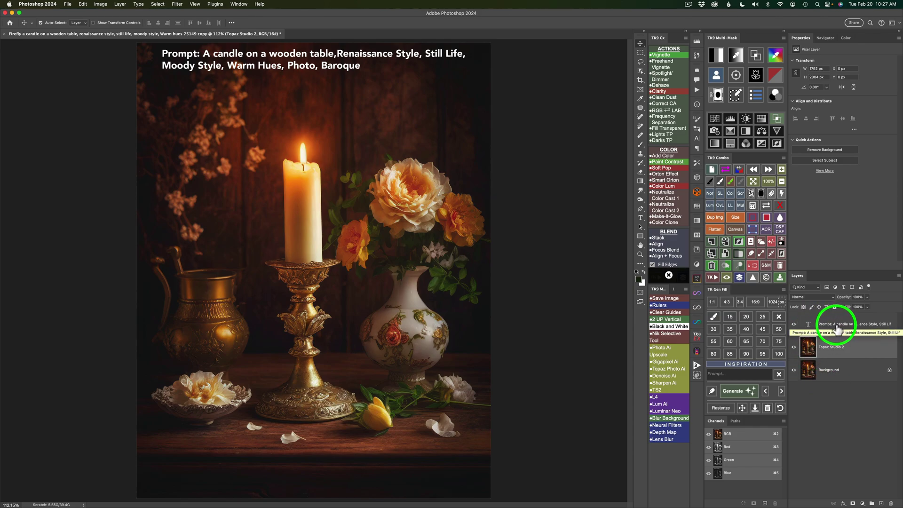
Hide the Prompt layer and send the image to the Topaz Studio 2 plug-in.
{"action": "left_click", "coordinate": [794, 327]}
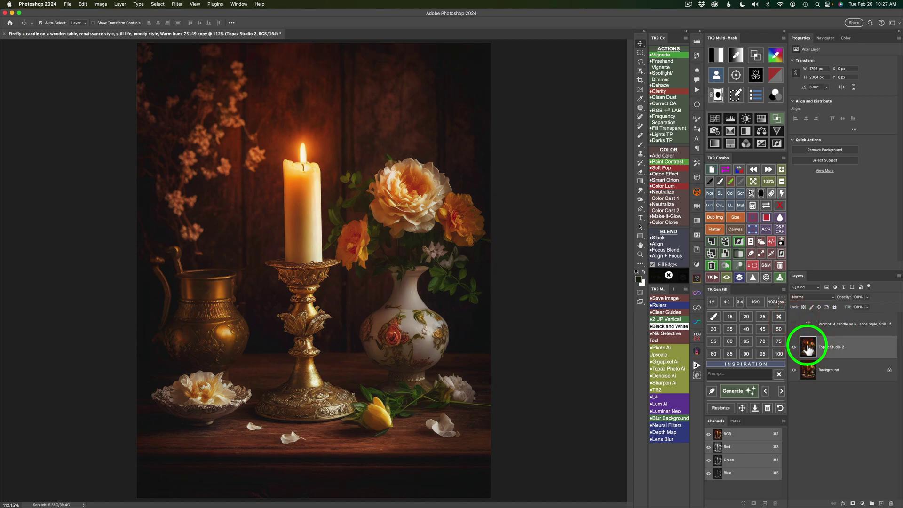
{"action": "left_click", "coordinate": [181, 6]}
{"action": "mouse_move", "coordinate": [216, 201]}
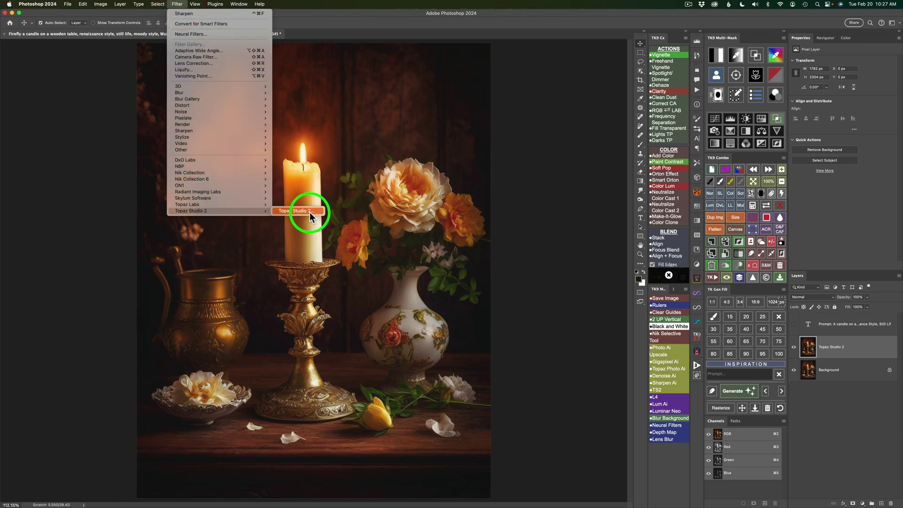
{"action": "left_click", "coordinate": [312, 211]}
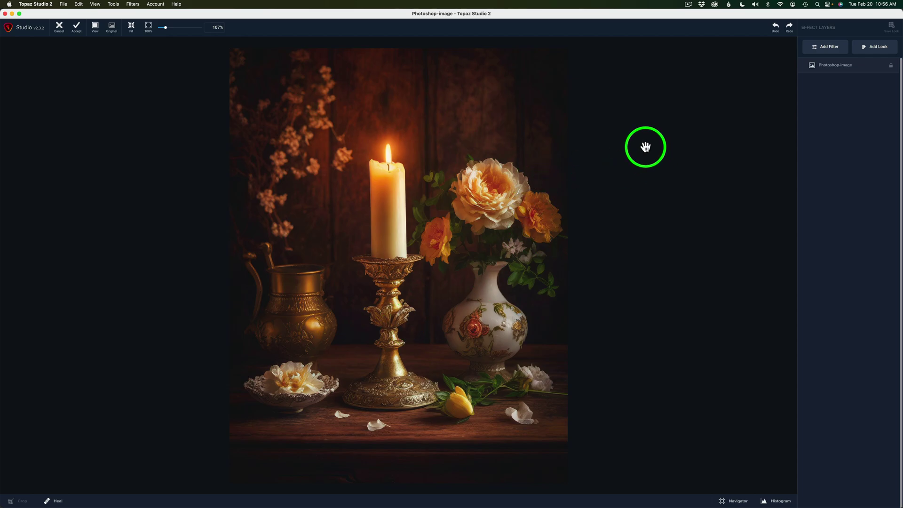
Add the Impression filter and, after trying several, use the third brush stroke style.
{"action": "left_click", "coordinate": [836, 48]}
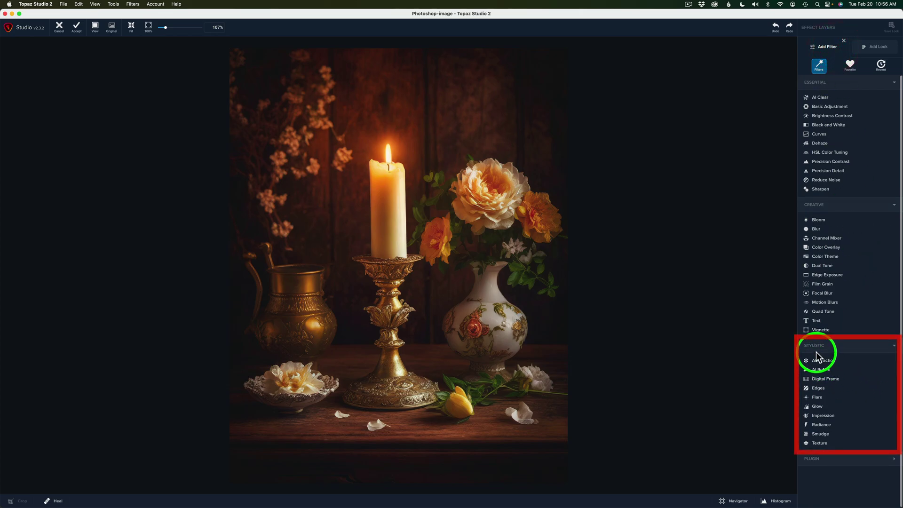
{"action": "left_click", "coordinate": [822, 416]}
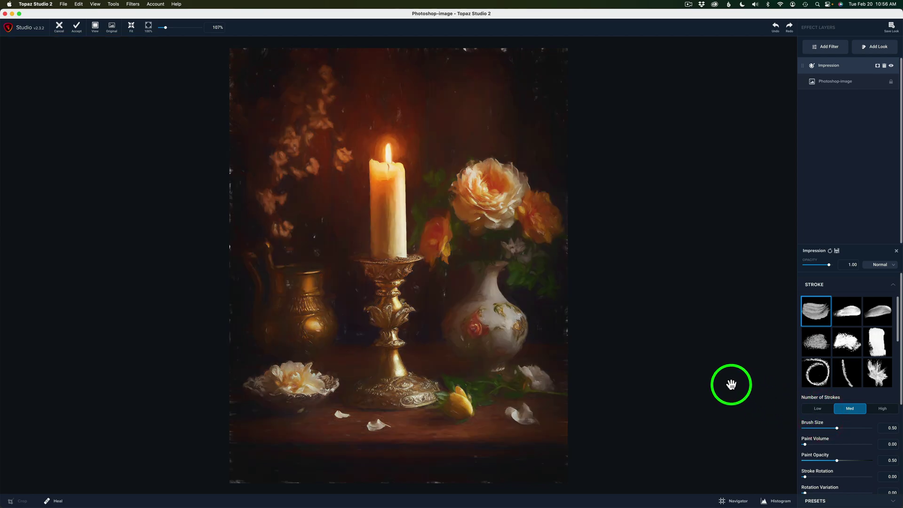
{"action": "left_click", "coordinate": [849, 315]}
{"action": "left_click", "coordinate": [875, 310]}
{"action": "left_click", "coordinate": [816, 342]}
{"action": "left_click", "coordinate": [846, 342]}
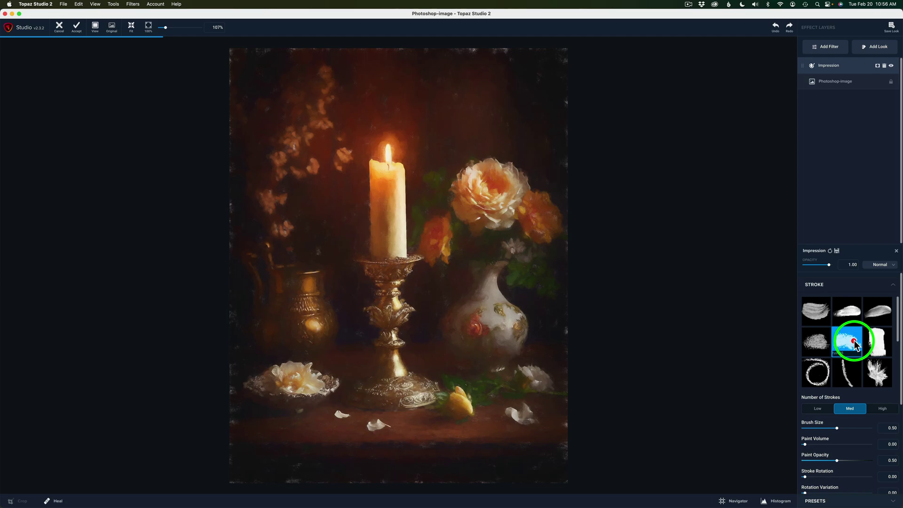
{"action": "left_click", "coordinate": [876, 311]}
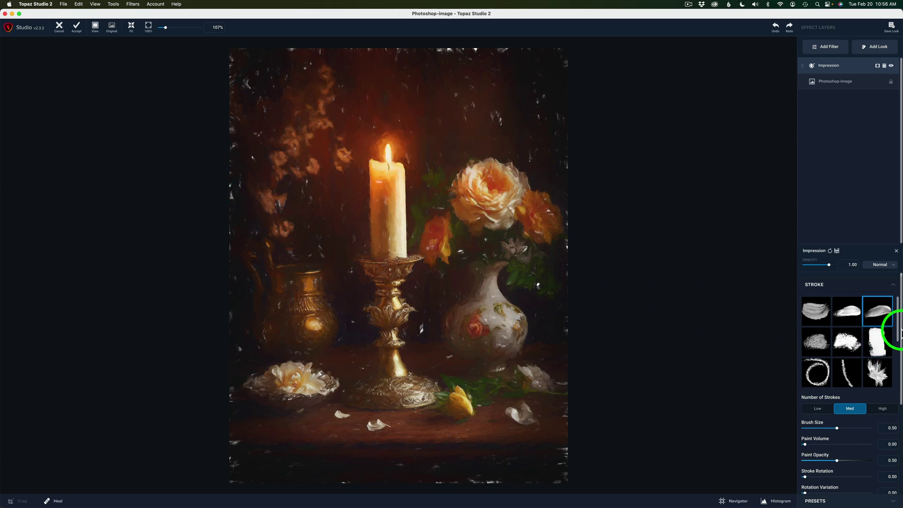
Set the Impression texture's Background Type to Original.
{"action": "scroll", "coordinate": [900, 339], "scroll_direction": "down", "scroll_amount": 2}
{"action": "scroll", "coordinate": [900, 346], "scroll_direction": "down", "scroll_amount": 10}
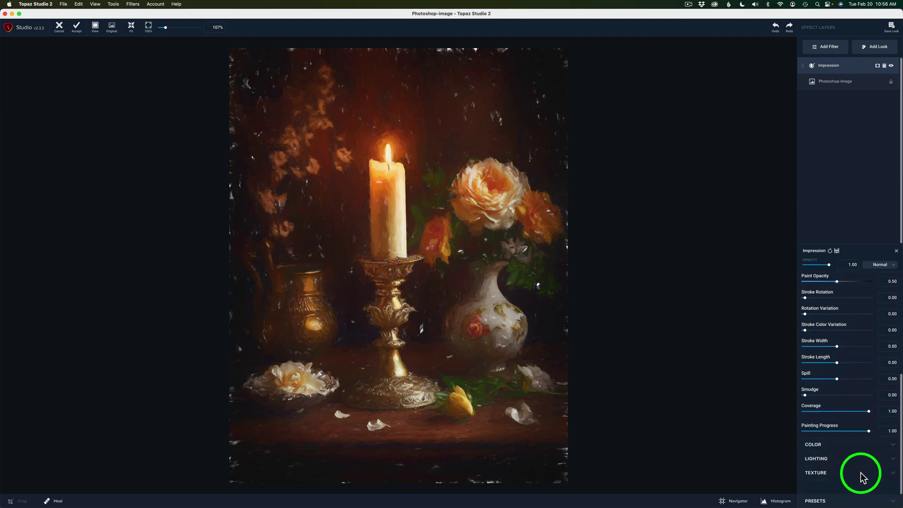
{"action": "left_click", "coordinate": [891, 473]}
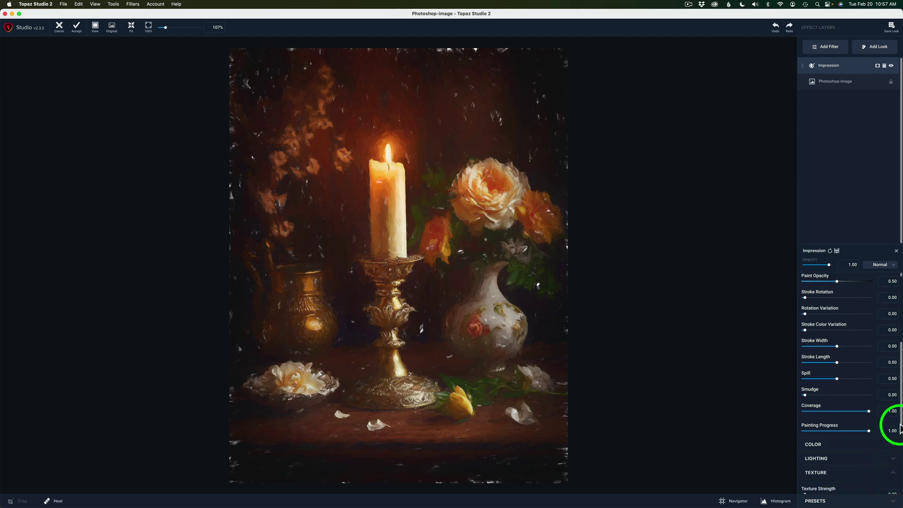
{"action": "scroll", "coordinate": [901, 428], "scroll_direction": "down", "scroll_amount": 5}
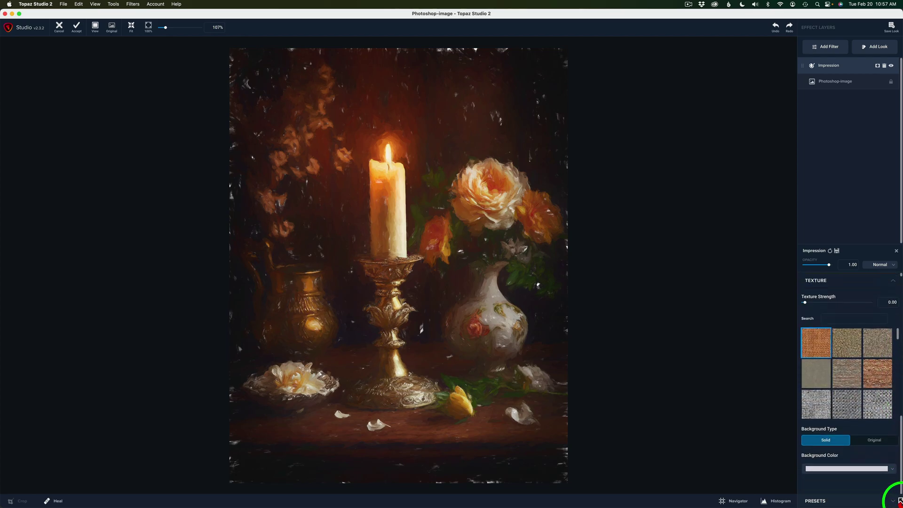
{"action": "left_click", "coordinate": [877, 444]}
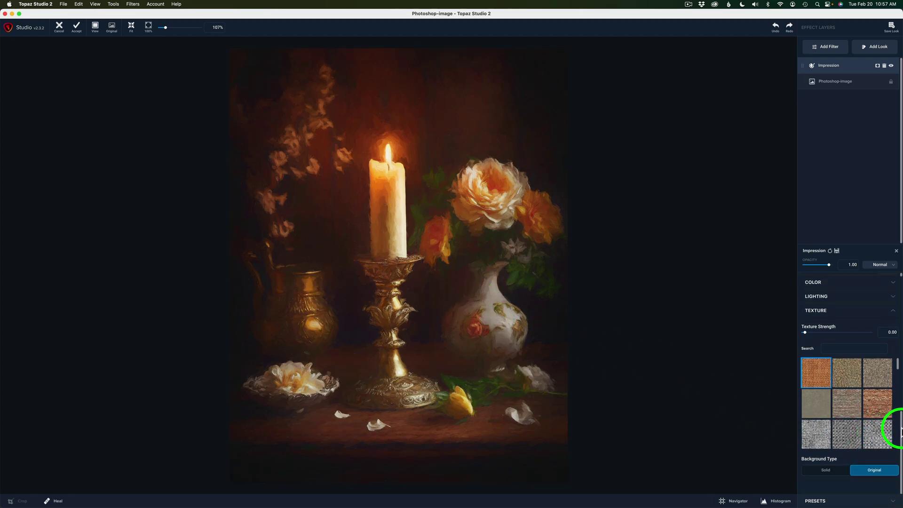
{"action": "left_click_drag", "start_coordinate": [901, 430], "coordinate": [901, 283]}
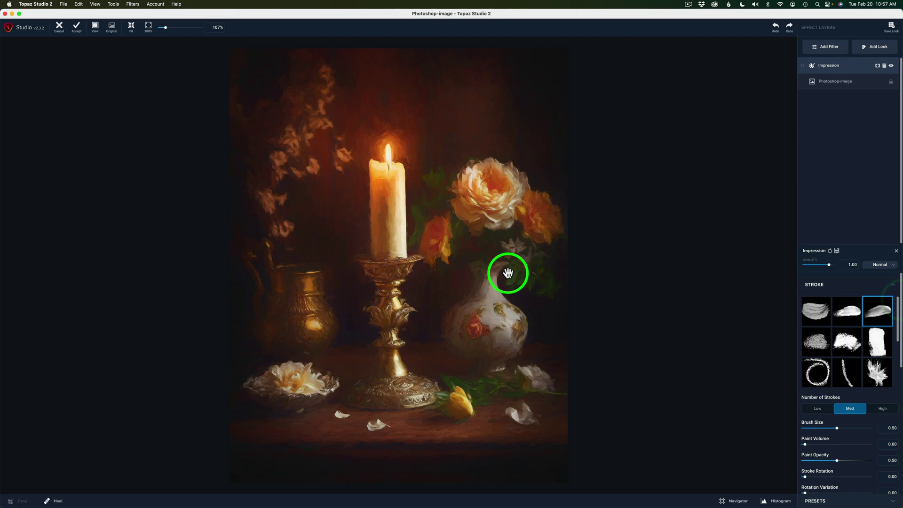
{"action": "scroll", "coordinate": [898, 301], "scroll_direction": "down", "scroll_amount": 5}
{"action": "scroll", "coordinate": [901, 325], "scroll_direction": "down", "scroll_amount": 10}
{"action": "scroll", "coordinate": [900, 362], "scroll_direction": "up", "scroll_amount": 4}
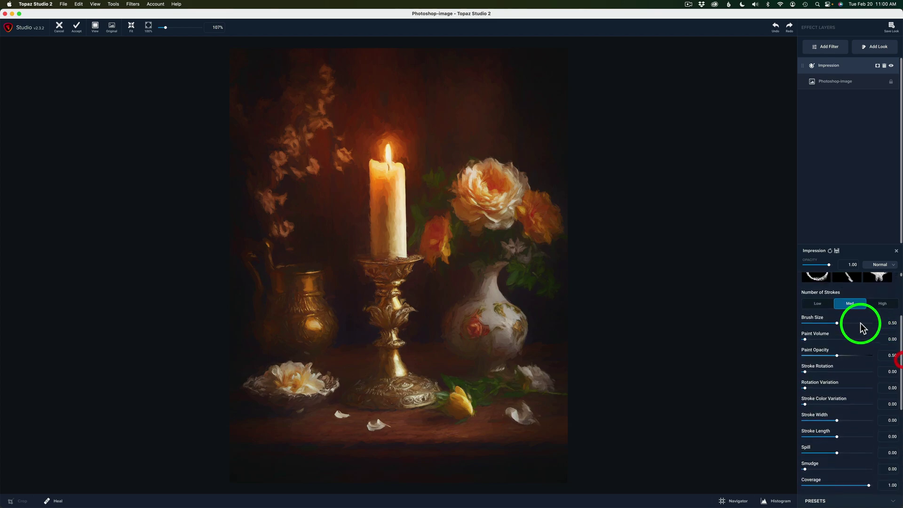
{"action": "left_click", "coordinate": [819, 304]}
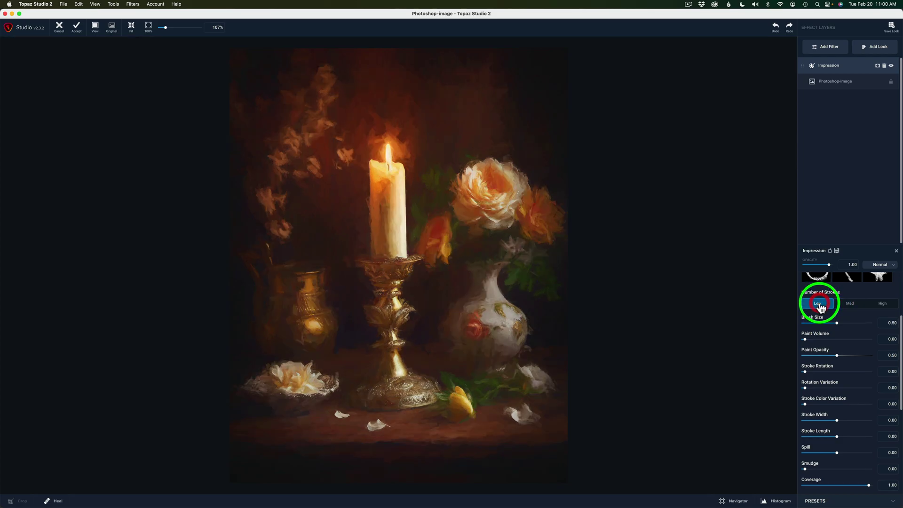
{"action": "left_click", "coordinate": [850, 306]}
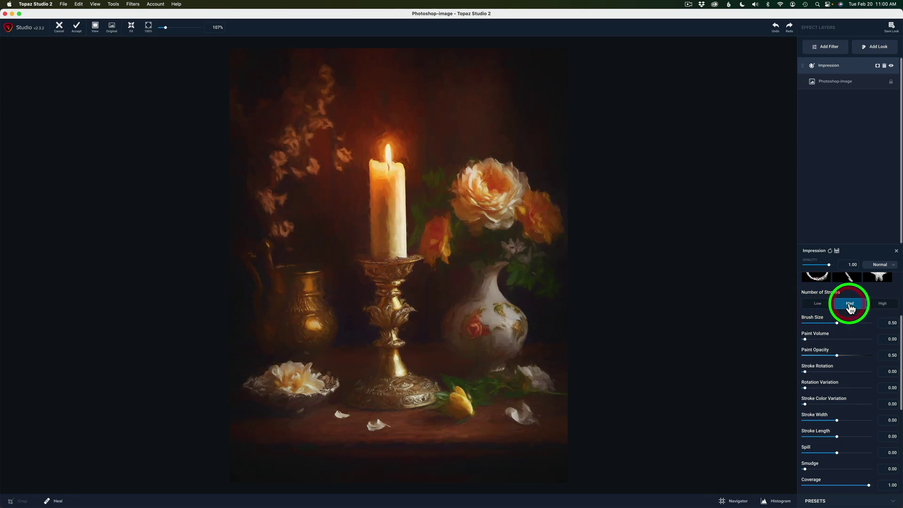
{"action": "left_click", "coordinate": [882, 304]}
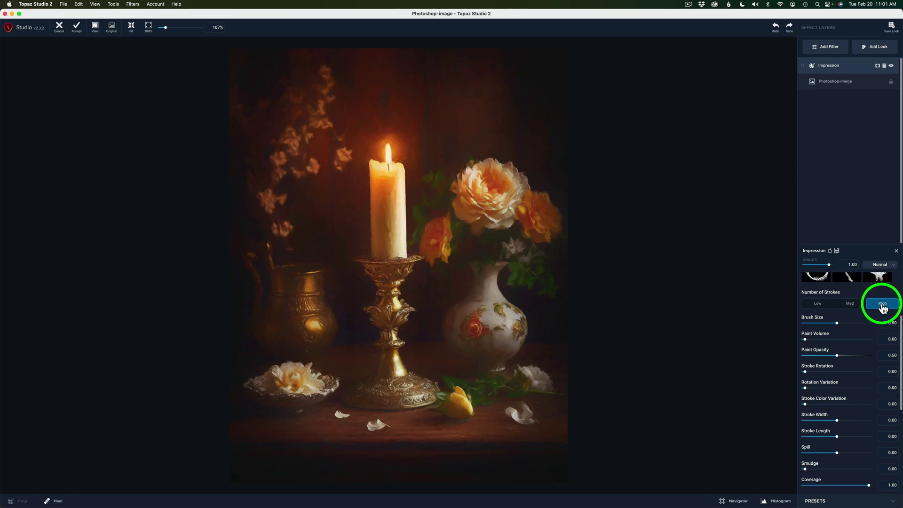
{"action": "left_click", "coordinate": [850, 304]}
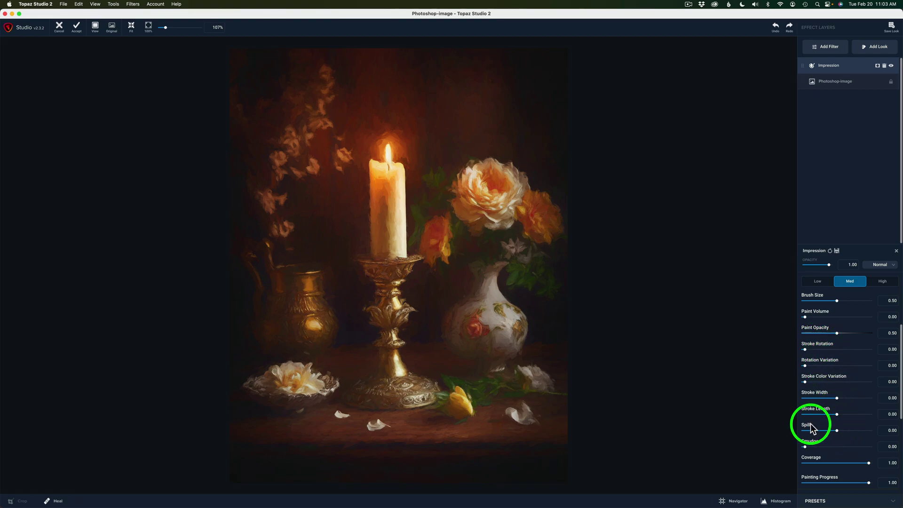
Magnify the candlestick and raise the Impression Spill to 0.66.
{"action": "left_click", "coordinate": [381, 314]}
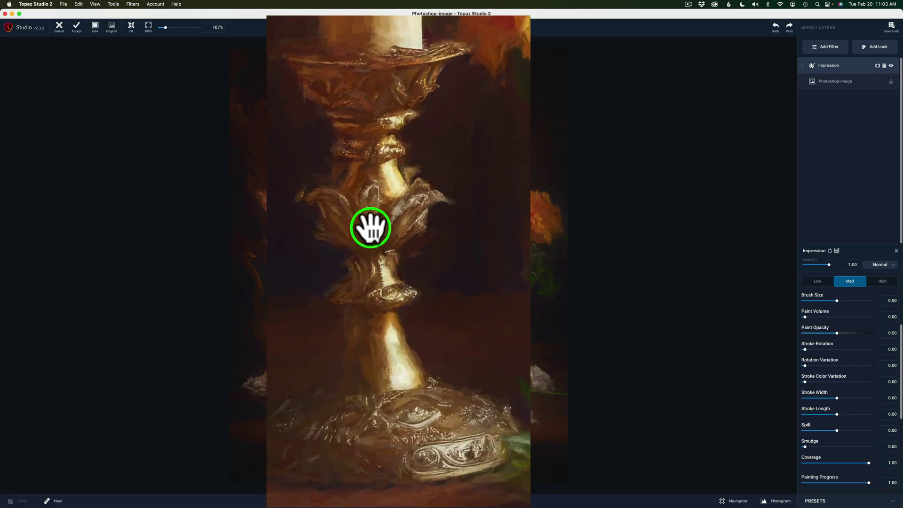
{"action": "mouse_move", "coordinate": [840, 433]}
{"action": "left_mouse_down"}
{"action": "mouse_move", "coordinate": [870, 430]}
{"action": "mouse_move", "coordinate": [857, 430]}
{"action": "left_mouse_up"}
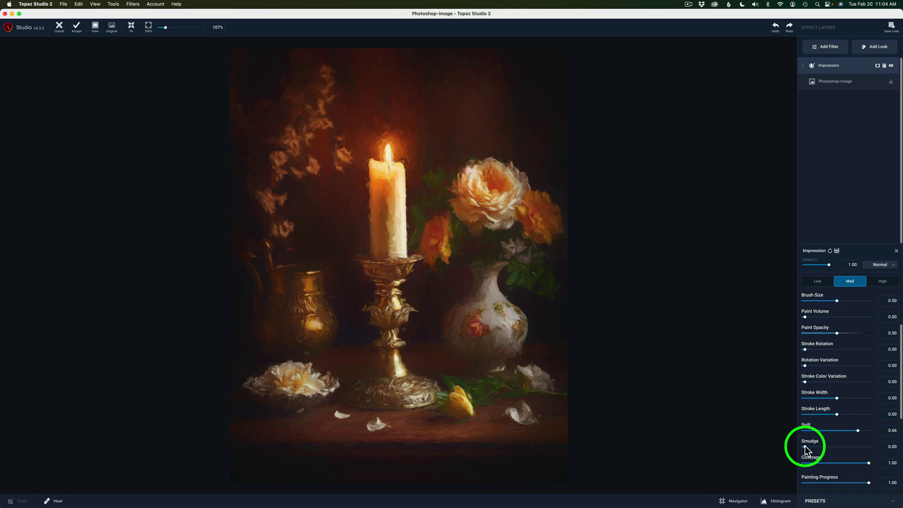
Raise Impression Smudge to 0.22 and keep Paint Opacity at 0.50.
{"action": "mouse_move", "coordinate": [804, 446]}
{"action": "left_mouse_down"}
{"action": "mouse_move", "coordinate": [859, 446]}
{"action": "mouse_move", "coordinate": [819, 447]}
{"action": "left_mouse_up"}
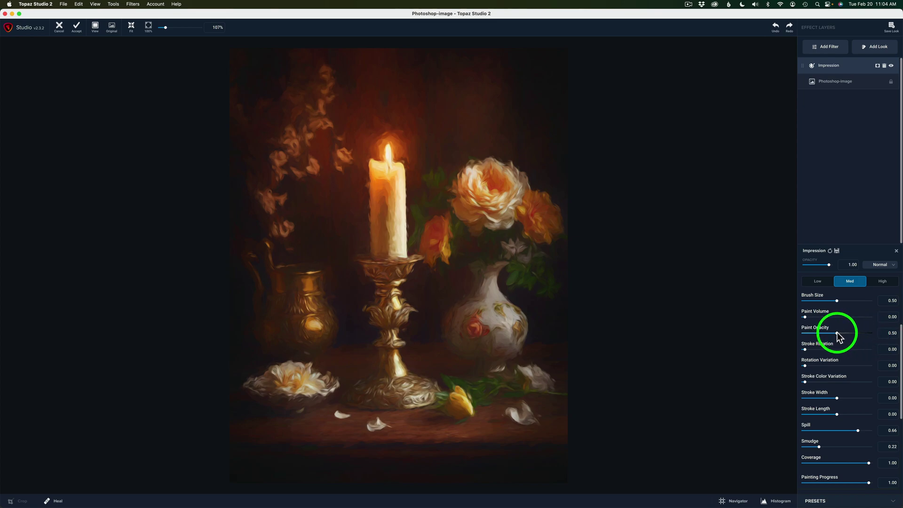
{"action": "left_click_drag", "start_coordinate": [841, 332], "coordinate": [879, 334]}
{"action": "double_click", "coordinate": [815, 330]}
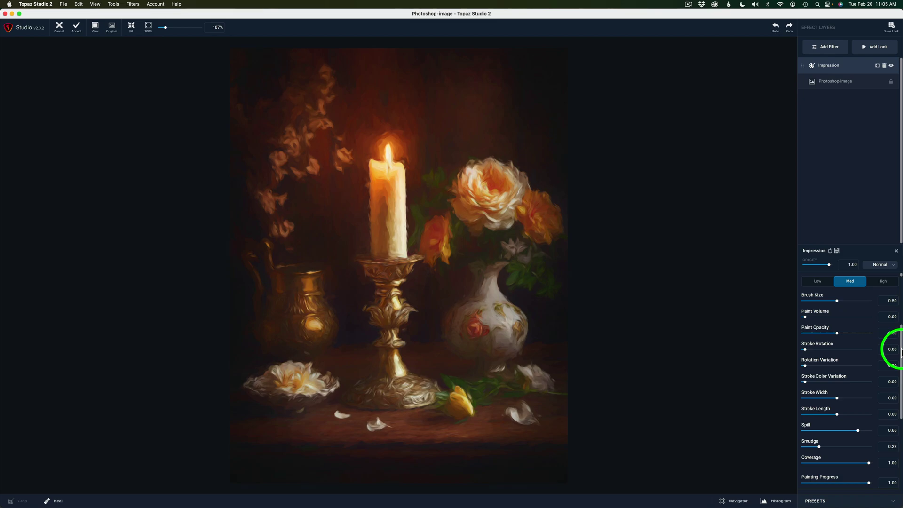
Add a Precision Contrast layer with Micro contrast 0.40, then toggle it off to compare.
{"action": "left_click", "coordinate": [828, 49]}
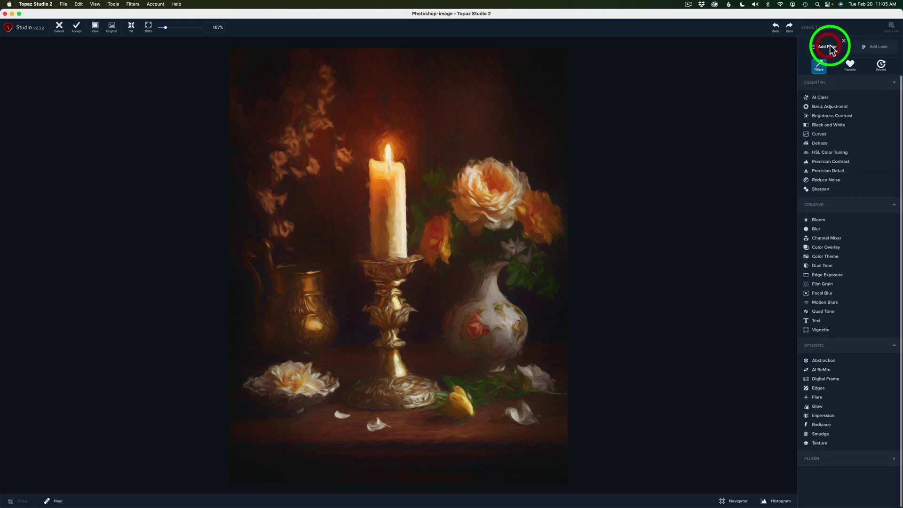
{"action": "left_click", "coordinate": [831, 162]}
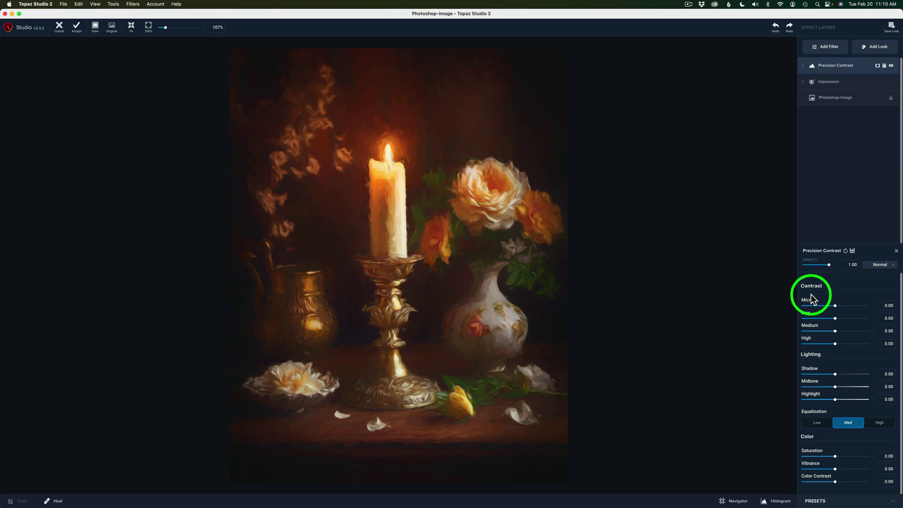
{"action": "left_click", "coordinate": [836, 306]}
{"action": "left_click_drag", "start_coordinate": [835, 305], "coordinate": [847, 307]}
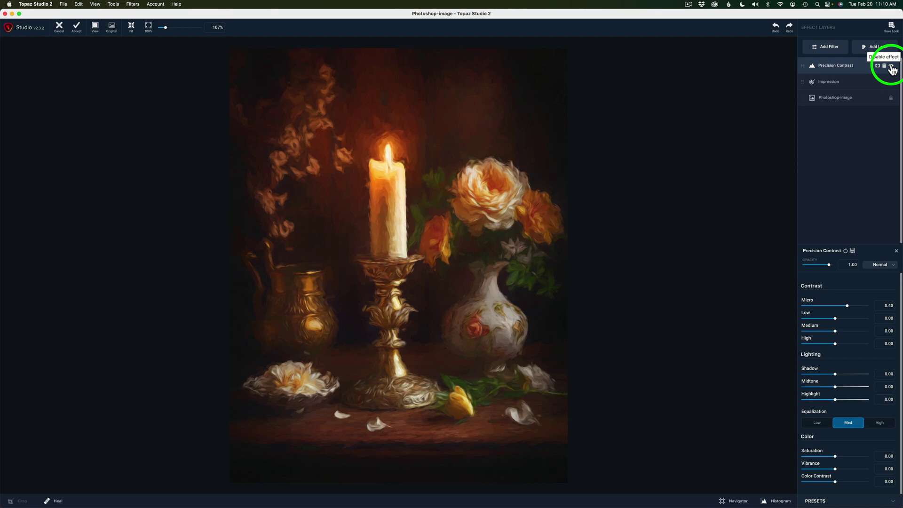
{"action": "left_click", "coordinate": [891, 66]}
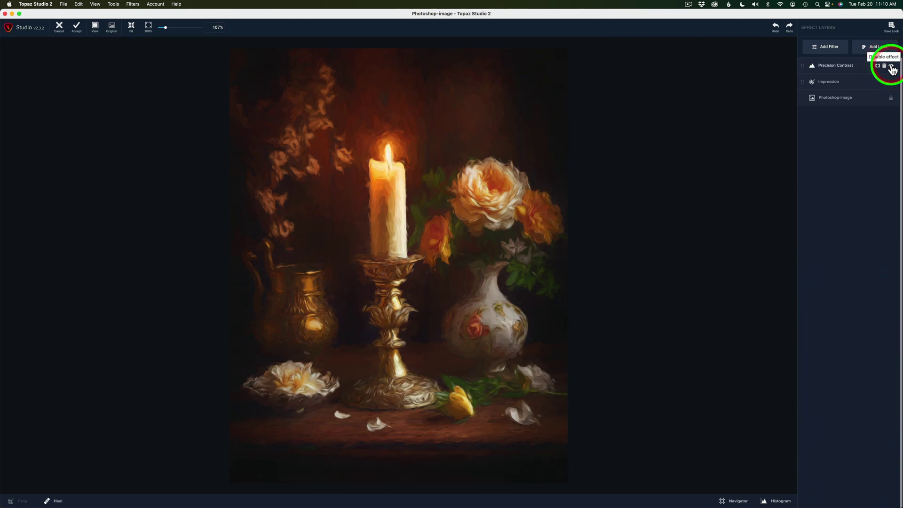
Give Precision Contrast Medium 0.38, High equalization and Saturation -0.26, then compare.
{"action": "left_click", "coordinate": [834, 65]}
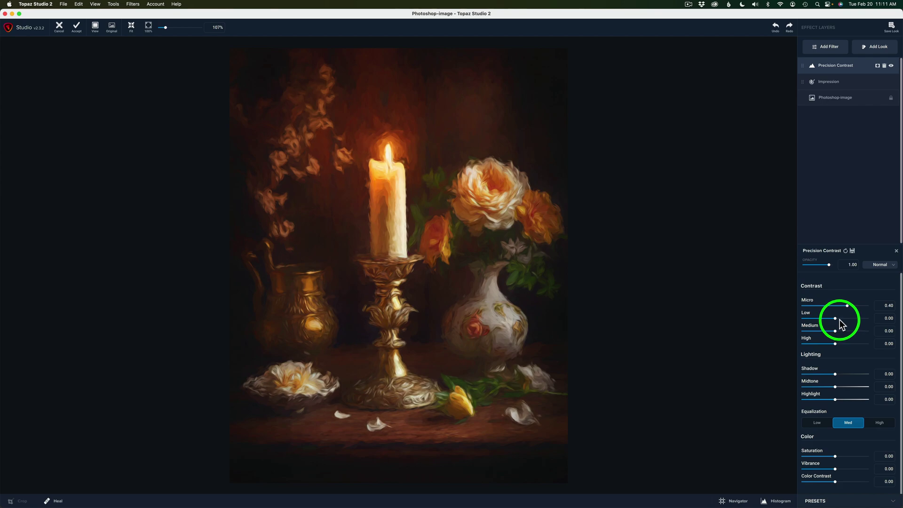
{"action": "left_click_drag", "start_coordinate": [835, 331], "coordinate": [848, 334]}
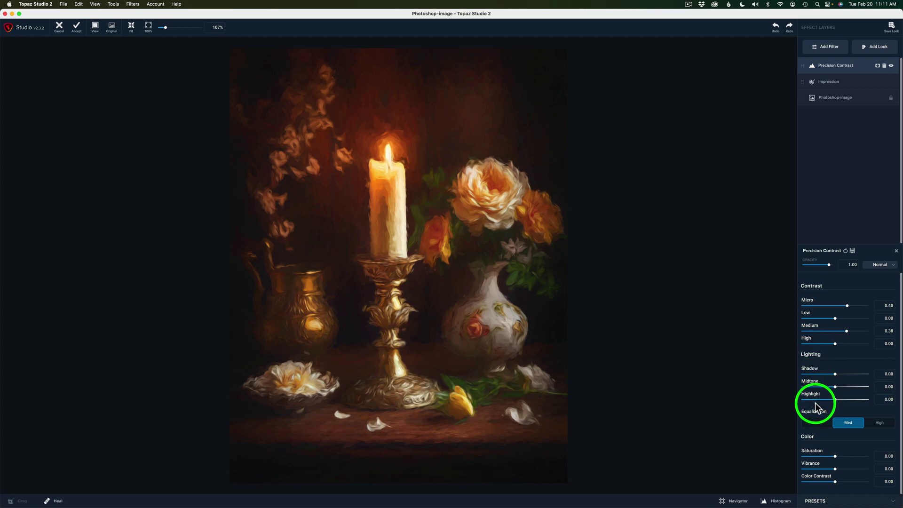
{"action": "left_click", "coordinate": [818, 424]}
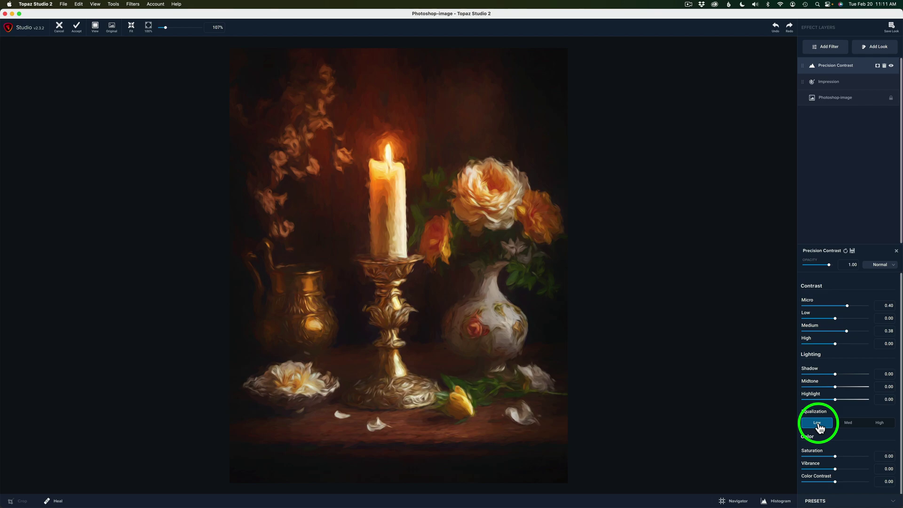
{"action": "left_click", "coordinate": [851, 425]}
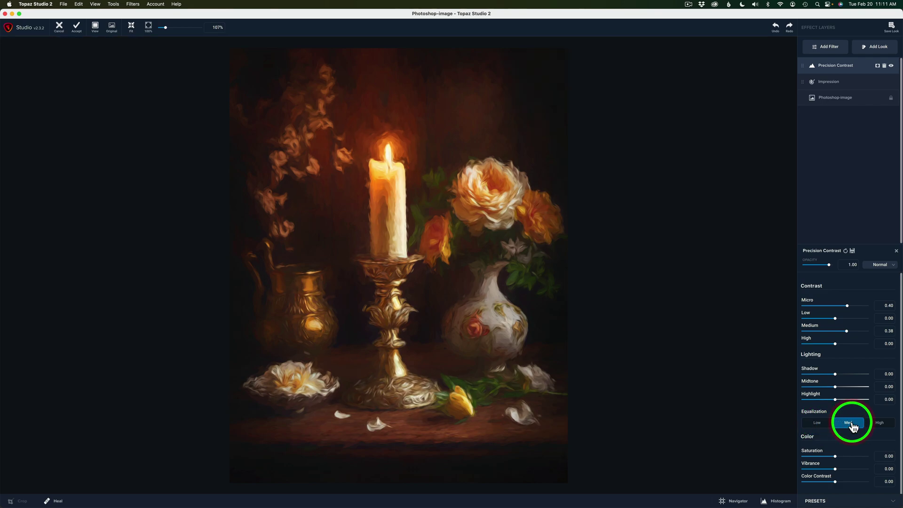
{"action": "left_click", "coordinate": [880, 425]}
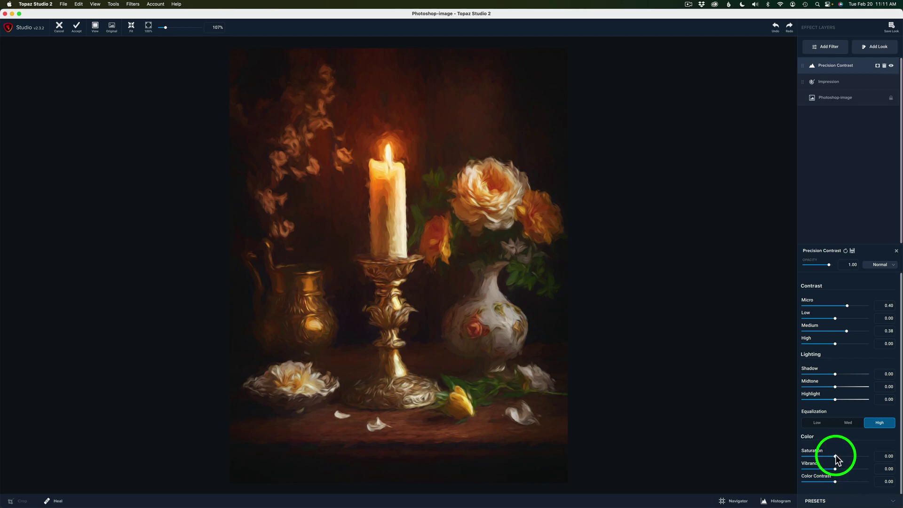
{"action": "left_click_drag", "start_coordinate": [835, 456], "coordinate": [827, 456]}
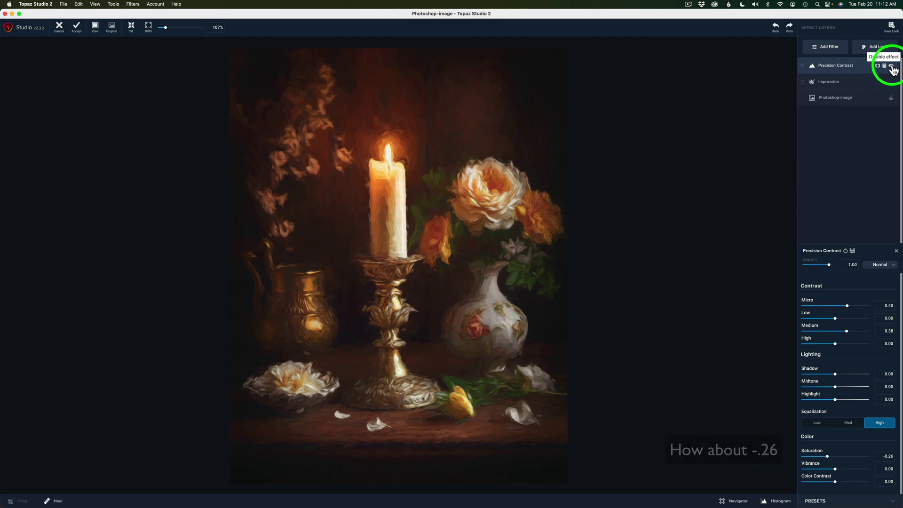
{"action": "left_click", "coordinate": [892, 68]}
{"action": "left_click", "coordinate": [892, 68]}
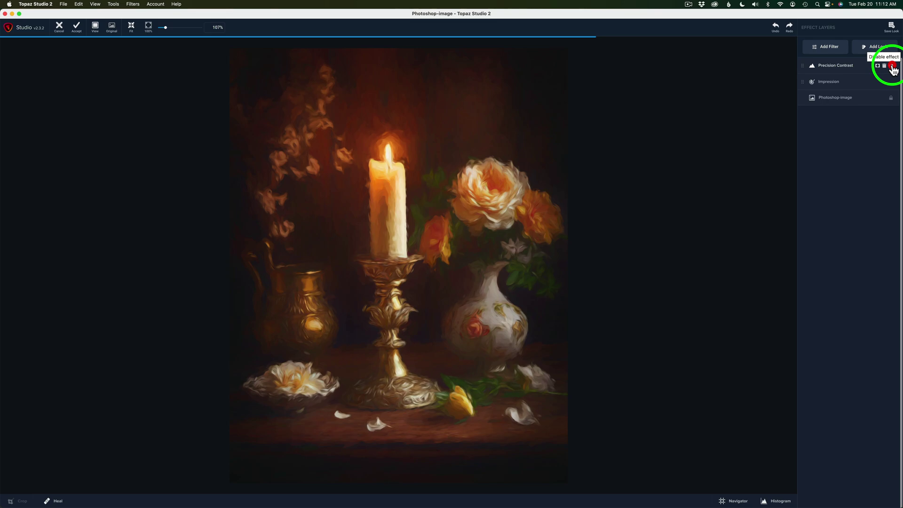
Add a Precision Detail layer with Overall Small Detail 0.57 and Medium Detail 0.25.
{"action": "left_click", "coordinate": [826, 49]}
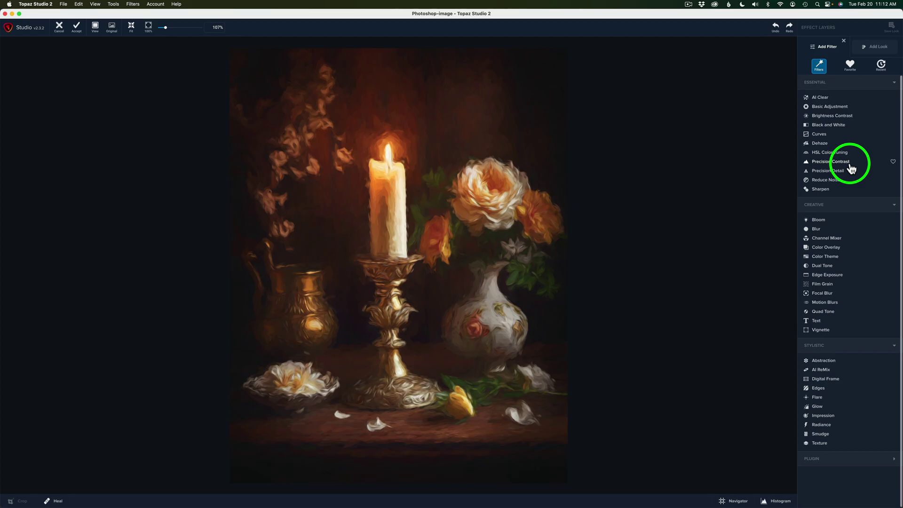
{"action": "left_click", "coordinate": [840, 172]}
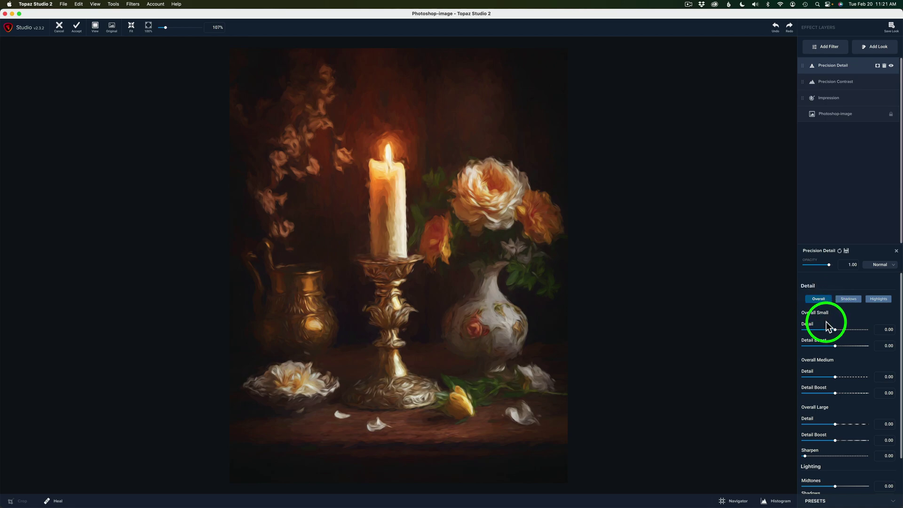
{"action": "left_click_drag", "start_coordinate": [834, 329], "coordinate": [852, 331]}
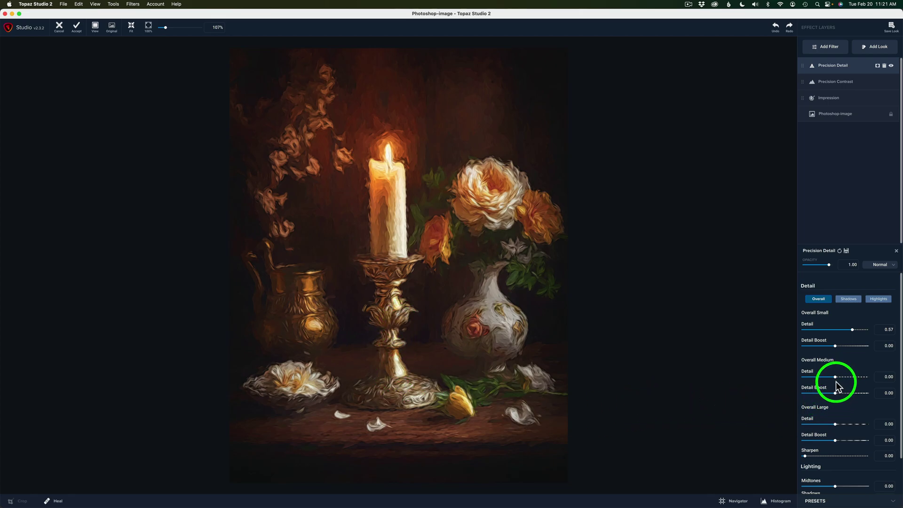
{"action": "left_click_drag", "start_coordinate": [836, 379], "coordinate": [842, 377]}
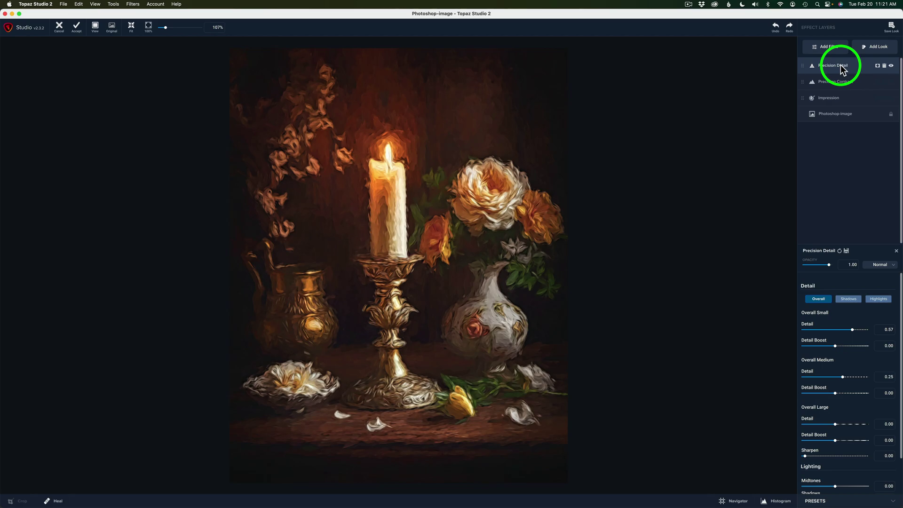
Add a mask to the Precision Detail layer and invert it to solid black.
{"action": "left_click", "coordinate": [878, 67]}
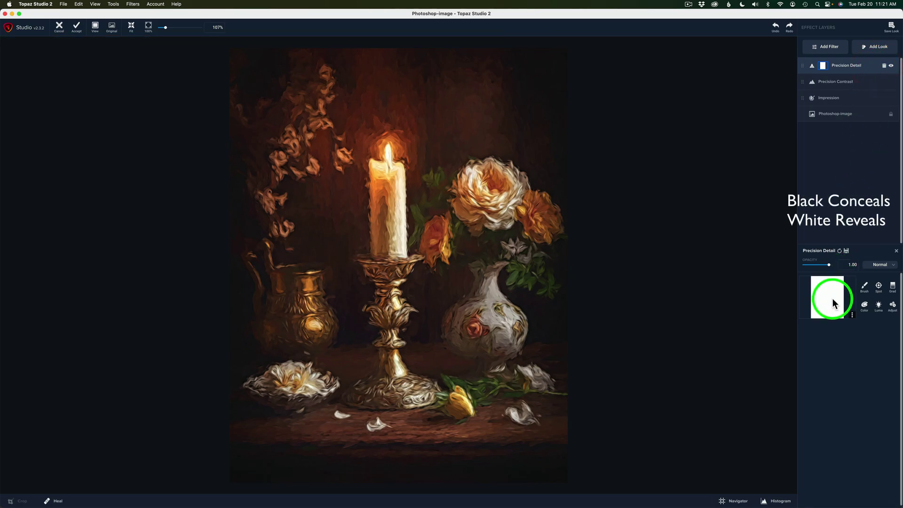
{"action": "left_click", "coordinate": [852, 315]}
{"action": "left_click", "coordinate": [845, 348]}
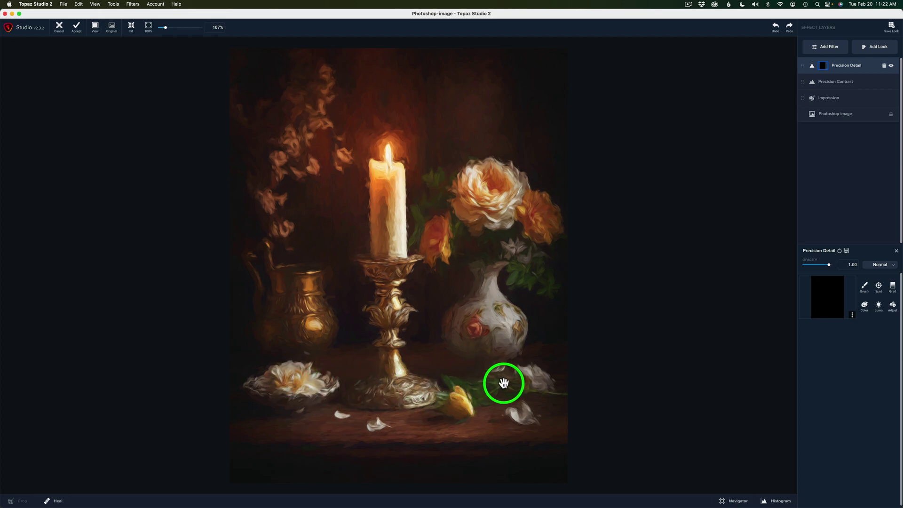
With the mask Brush at 0.50 transparency, paint detail onto the white and orange roses, vase and flower bowl.
{"action": "left_click", "coordinate": [865, 288]}
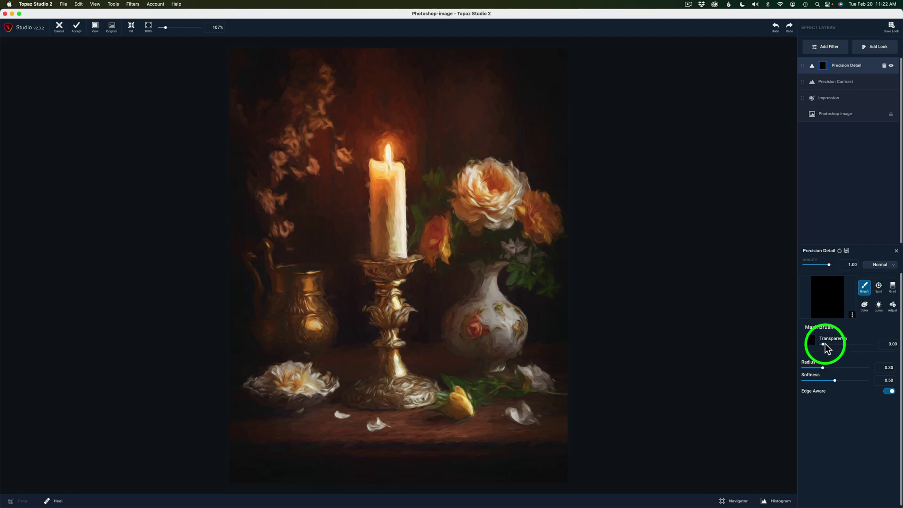
{"action": "left_click_drag", "start_coordinate": [826, 344], "coordinate": [845, 345]}
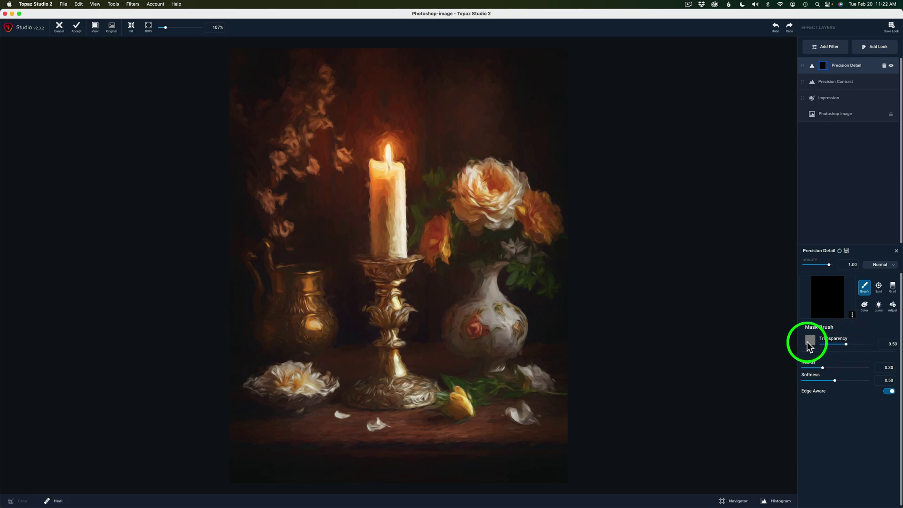
{"action": "mouse_move", "coordinate": [513, 190]}
{"action": "left_mouse_down"}
{"action": "mouse_move", "coordinate": [485, 174]}
{"action": "mouse_move", "coordinate": [472, 184]}
{"action": "mouse_move", "coordinate": [470, 203]}
{"action": "mouse_move", "coordinate": [492, 208]}
{"action": "mouse_move", "coordinate": [508, 187]}
{"action": "mouse_move", "coordinate": [487, 181]}
{"action": "left_mouse_up"}
{"action": "left_click_drag", "start_coordinate": [532, 213], "coordinate": [532, 211]}
{"action": "mouse_move", "coordinate": [457, 233]}
{"action": "left_mouse_down"}
{"action": "mouse_move", "coordinate": [437, 228]}
{"action": "mouse_move", "coordinate": [437, 266]}
{"action": "left_mouse_up"}
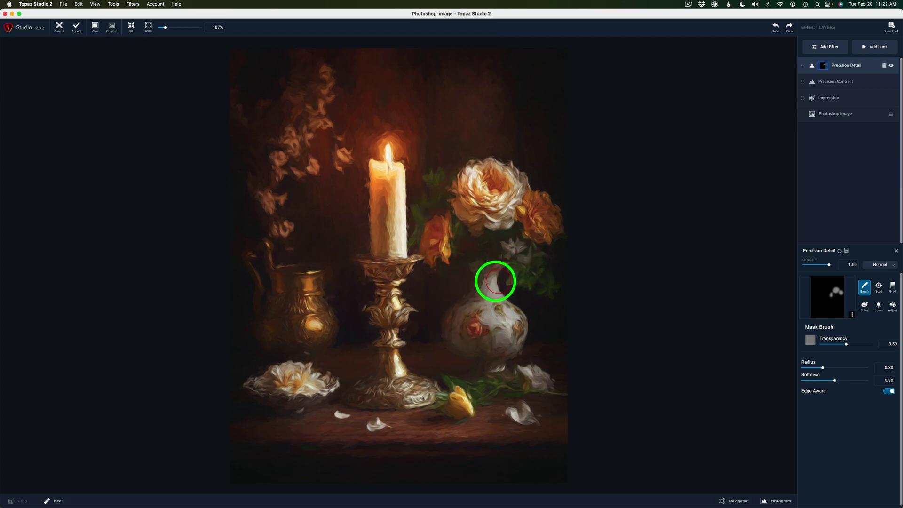
{"action": "mouse_move", "coordinate": [491, 278]}
{"action": "left_mouse_down"}
{"action": "mouse_move", "coordinate": [461, 333]}
{"action": "mouse_move", "coordinate": [479, 346]}
{"action": "mouse_move", "coordinate": [506, 342]}
{"action": "mouse_move", "coordinate": [510, 326]}
{"action": "mouse_move", "coordinate": [483, 334]}
{"action": "mouse_move", "coordinate": [497, 306]}
{"action": "mouse_move", "coordinate": [506, 317]}
{"action": "mouse_move", "coordinate": [503, 339]}
{"action": "mouse_move", "coordinate": [533, 376]}
{"action": "mouse_move", "coordinate": [456, 396]}
{"action": "mouse_move", "coordinate": [496, 414]}
{"action": "mouse_move", "coordinate": [503, 409]}
{"action": "mouse_move", "coordinate": [413, 389]}
{"action": "mouse_move", "coordinate": [422, 390]}
{"action": "mouse_move", "coordinate": [363, 391]}
{"action": "mouse_move", "coordinate": [389, 375]}
{"action": "mouse_move", "coordinate": [389, 305]}
{"action": "mouse_move", "coordinate": [375, 273]}
{"action": "mouse_move", "coordinate": [405, 267]}
{"action": "mouse_move", "coordinate": [390, 304]}
{"action": "mouse_move", "coordinate": [370, 312]}
{"action": "mouse_move", "coordinate": [398, 324]}
{"action": "left_mouse_up"}
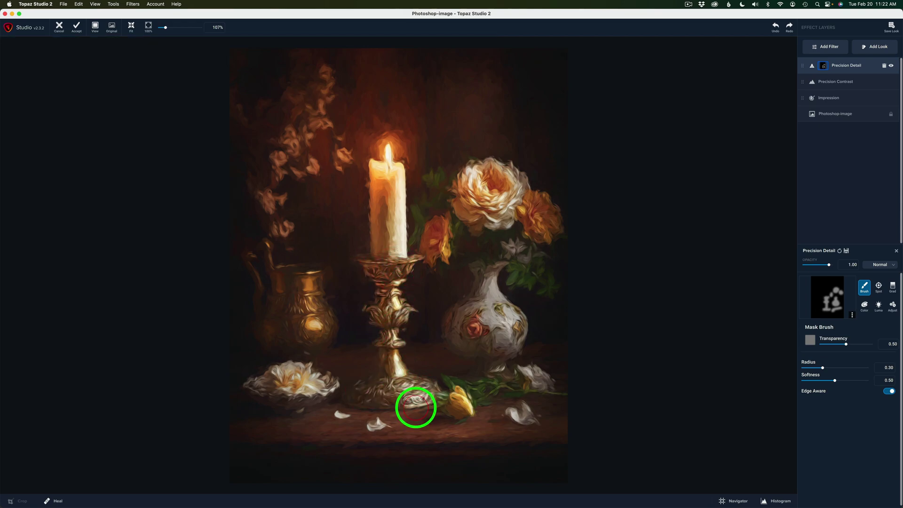
{"action": "mouse_move", "coordinate": [294, 371]}
{"action": "left_mouse_down"}
{"action": "mouse_move", "coordinate": [302, 373]}
{"action": "mouse_move", "coordinate": [274, 378]}
{"action": "mouse_move", "coordinate": [317, 374]}
{"action": "mouse_move", "coordinate": [310, 381]}
{"action": "left_mouse_up"}
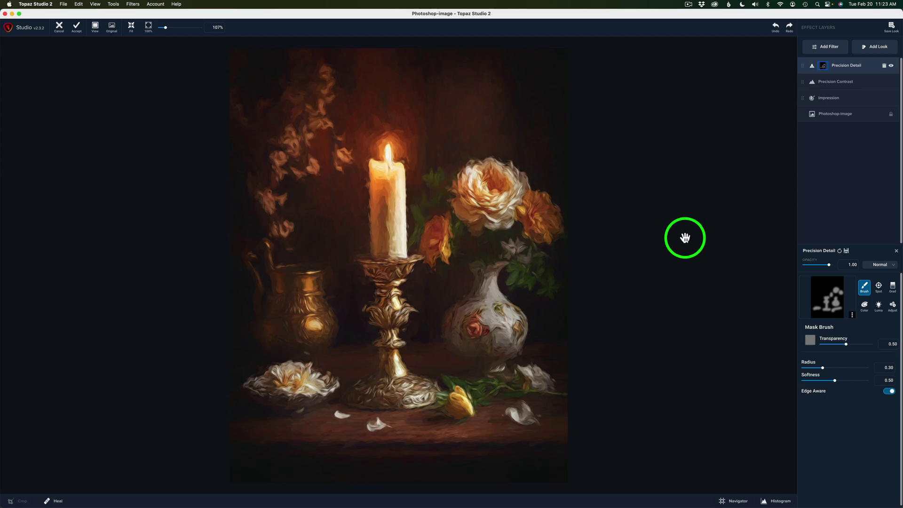
Compare the painterly result with the original photo, then accept it back into Photoshop.
{"action": "key", "text": "backslash"}
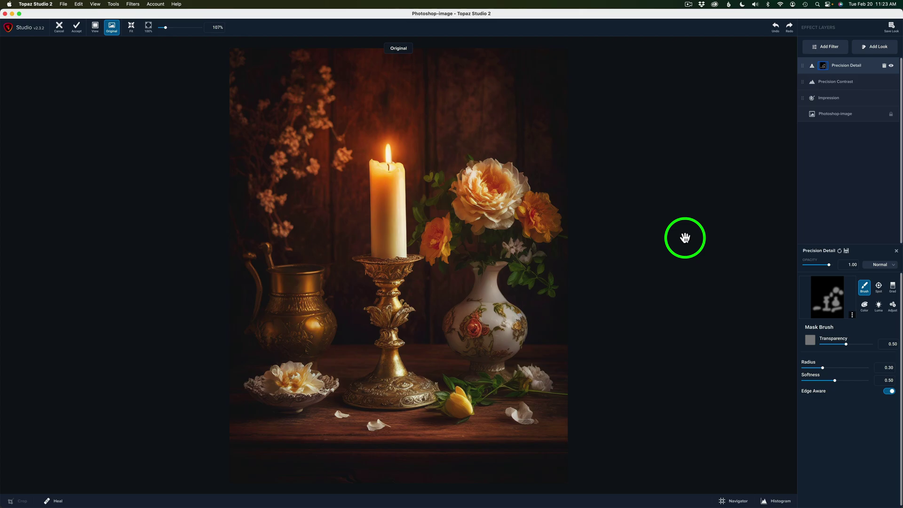
{"action": "key", "text": "backslash"}
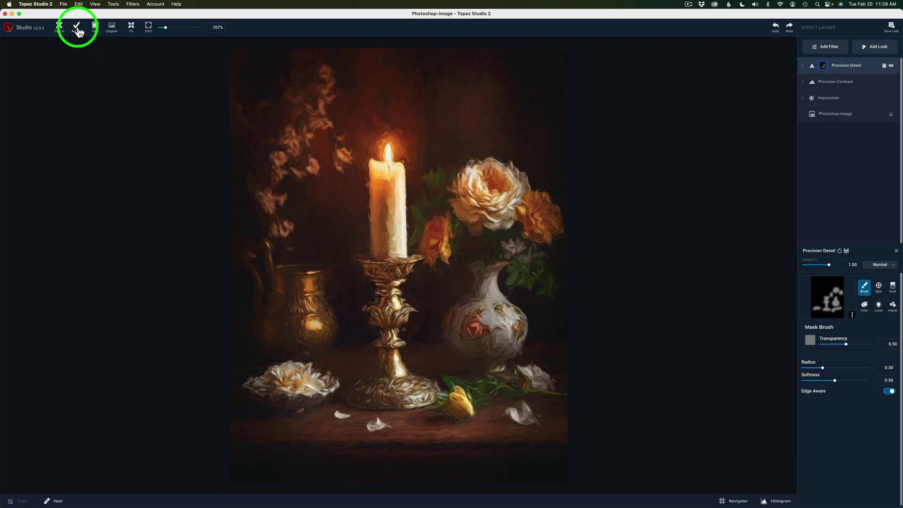
{"action": "left_click", "coordinate": [77, 31]}
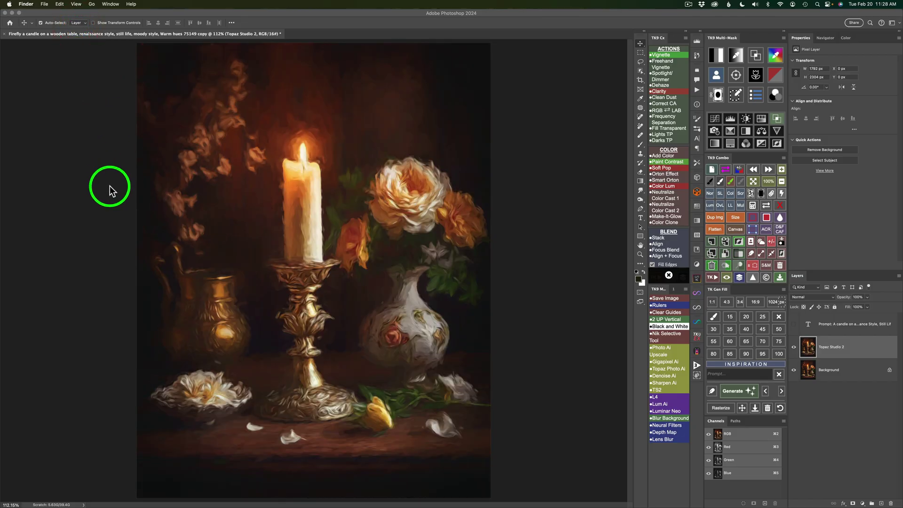
{"action": "left_click", "coordinate": [793, 349]}
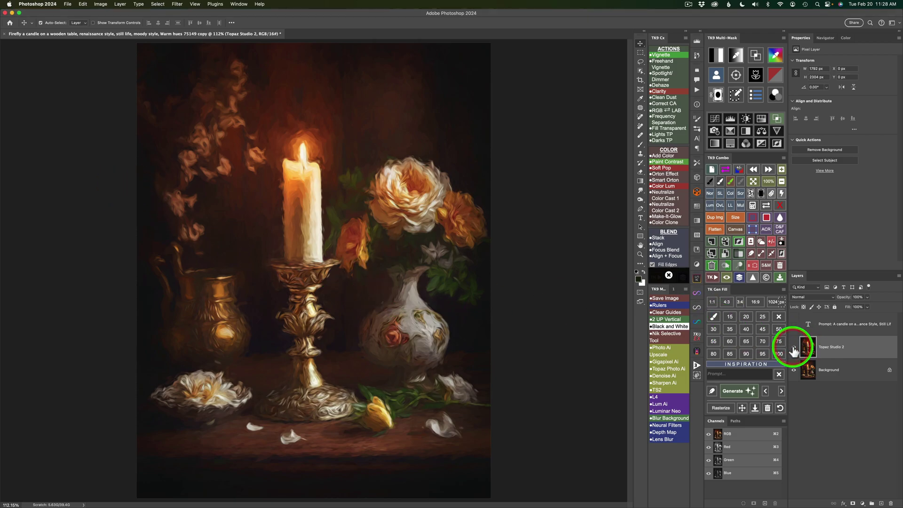
{"action": "left_click", "coordinate": [793, 349]}
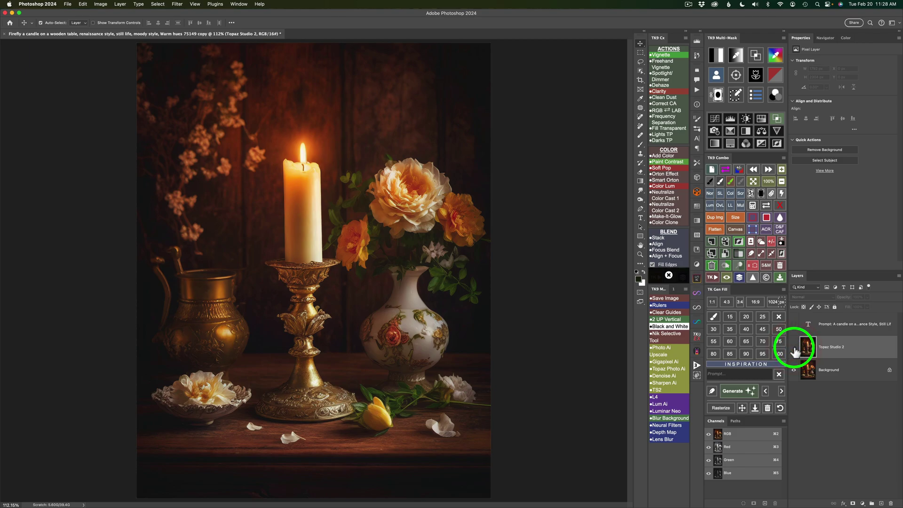
{"action": "left_click", "coordinate": [793, 349]}
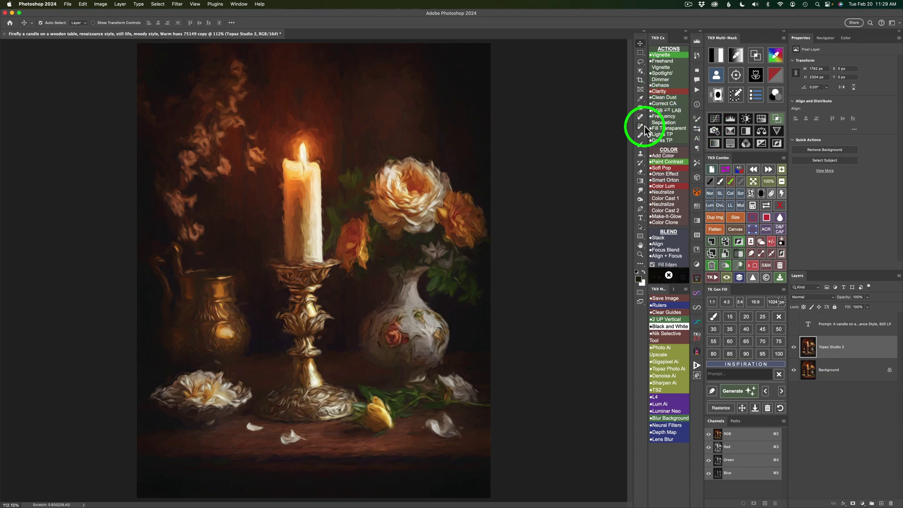
Use the Remove tool to clean the candle's left and right edges and a blemish on it.
{"action": "left_click", "coordinate": [641, 126]}
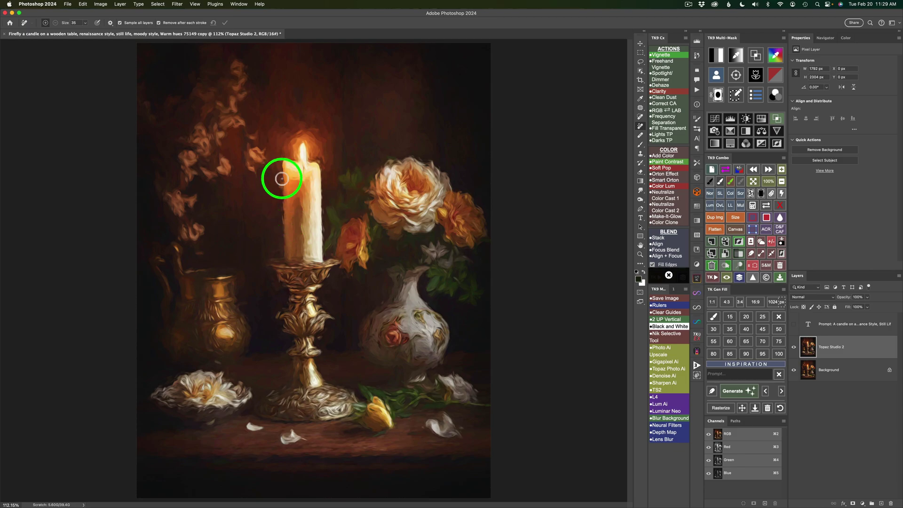
{"action": "mouse_move", "coordinate": [282, 183]}
{"action": "left_mouse_down"}
{"action": "mouse_move", "coordinate": [288, 221]}
{"action": "mouse_move", "coordinate": [282, 174]}
{"action": "mouse_move", "coordinate": [282, 244]}
{"action": "left_mouse_up"}
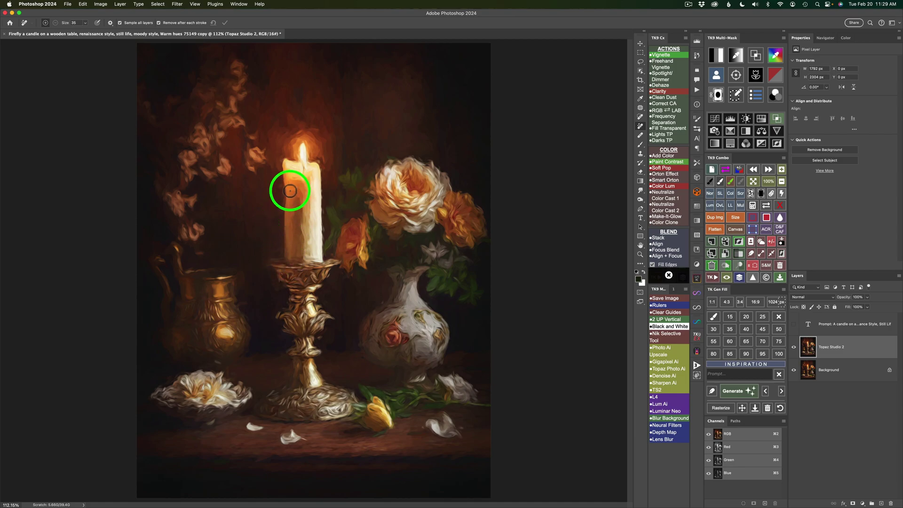
{"action": "left_click", "coordinate": [293, 183]}
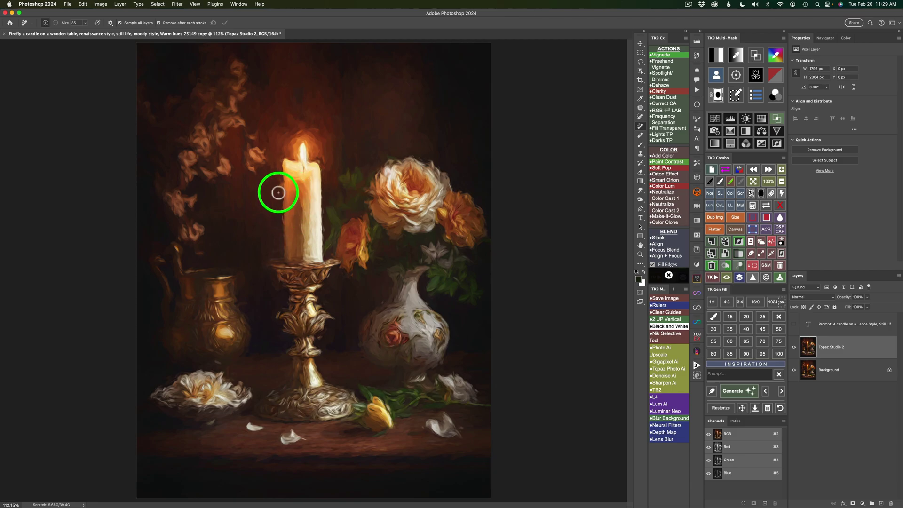
{"action": "left_click_drag", "start_coordinate": [280, 182], "coordinate": [272, 272]}
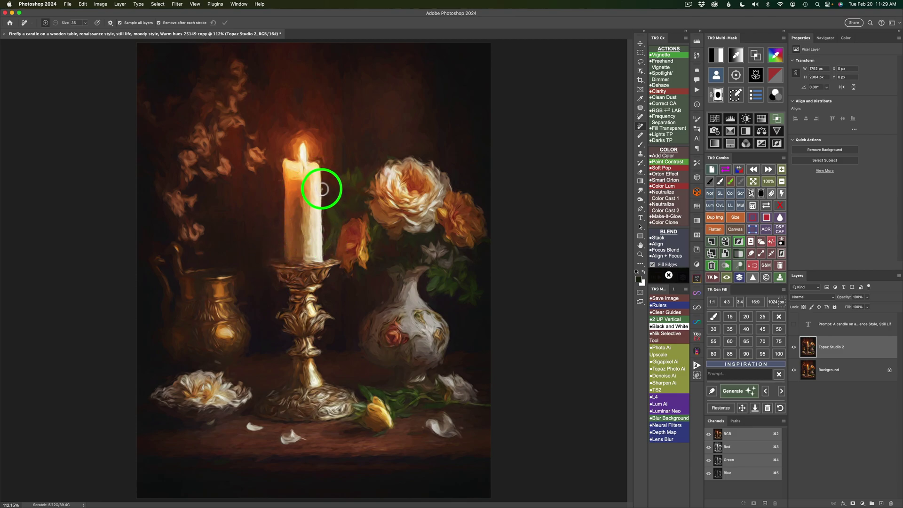
{"action": "left_click_drag", "start_coordinate": [322, 189], "coordinate": [316, 298]}
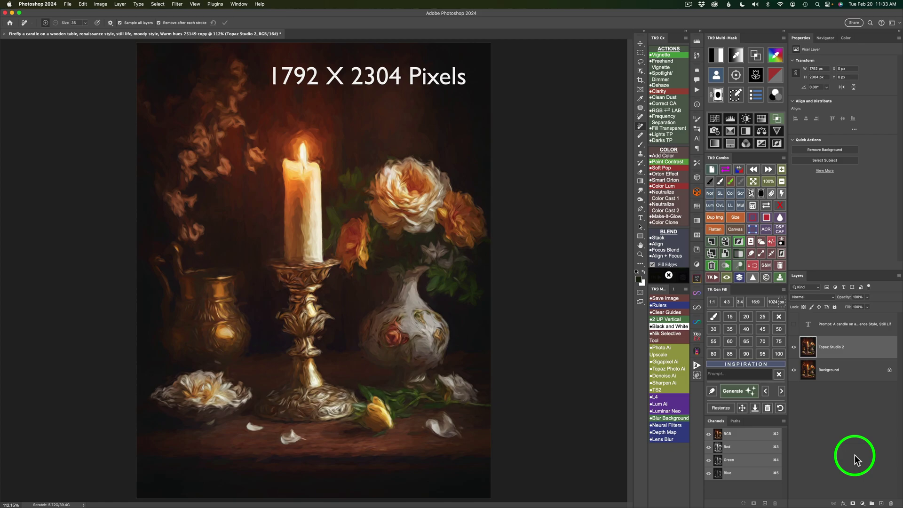
Launch Topaz Photo AI on the image from File > Automate.
{"action": "left_click", "coordinate": [66, 5]}
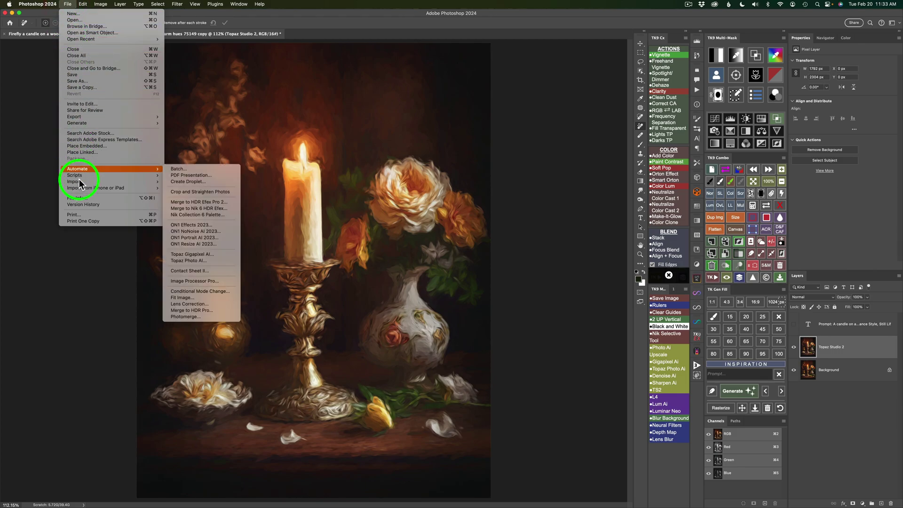
{"action": "mouse_move", "coordinate": [76, 168]}
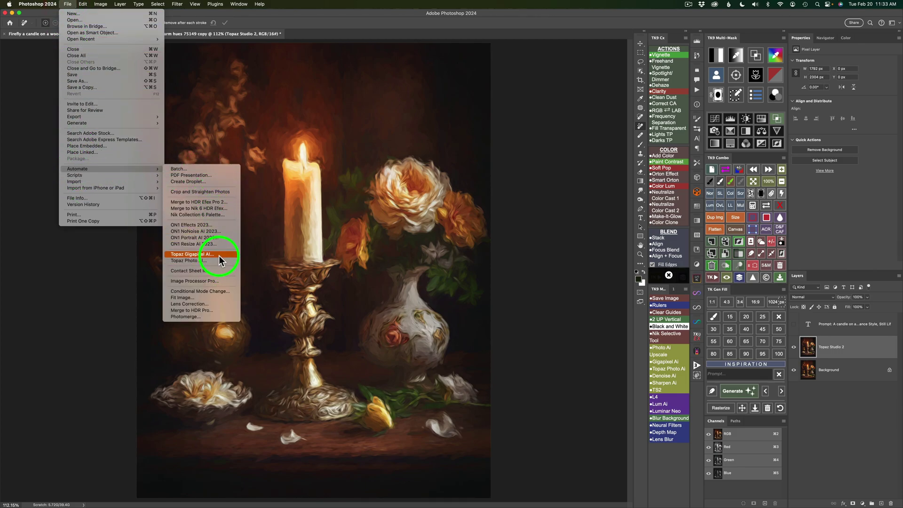
{"action": "left_click", "coordinate": [200, 261]}
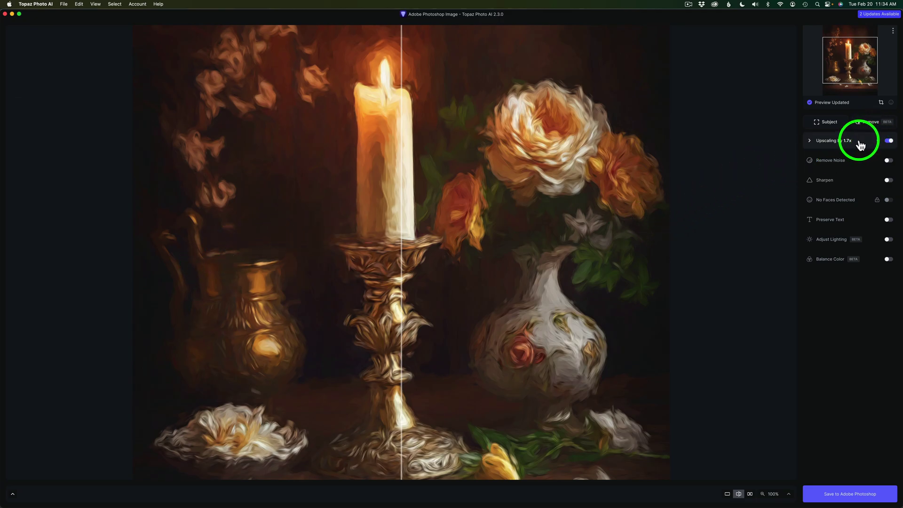
Set Upscaling to 2x, check the before/after divider across the candle, and save to Photoshop.
{"action": "left_click", "coordinate": [817, 142]}
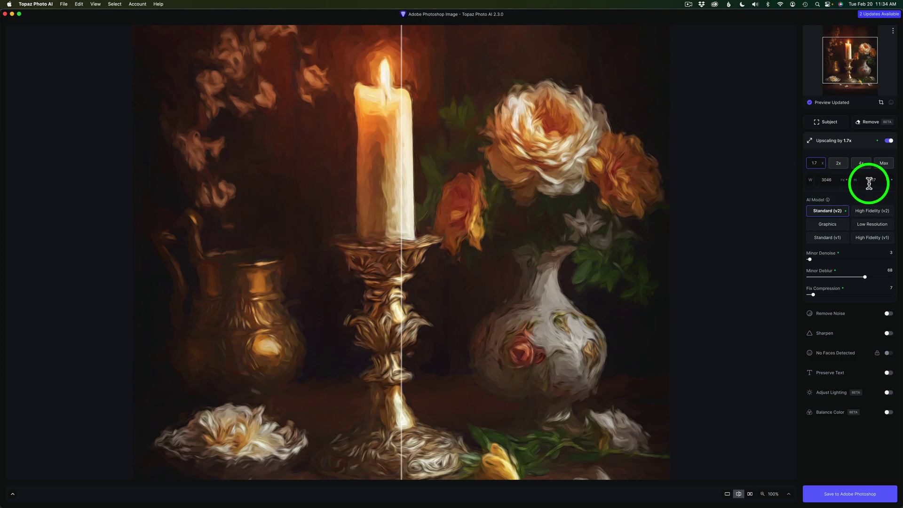
{"action": "left_click", "coordinate": [838, 163]}
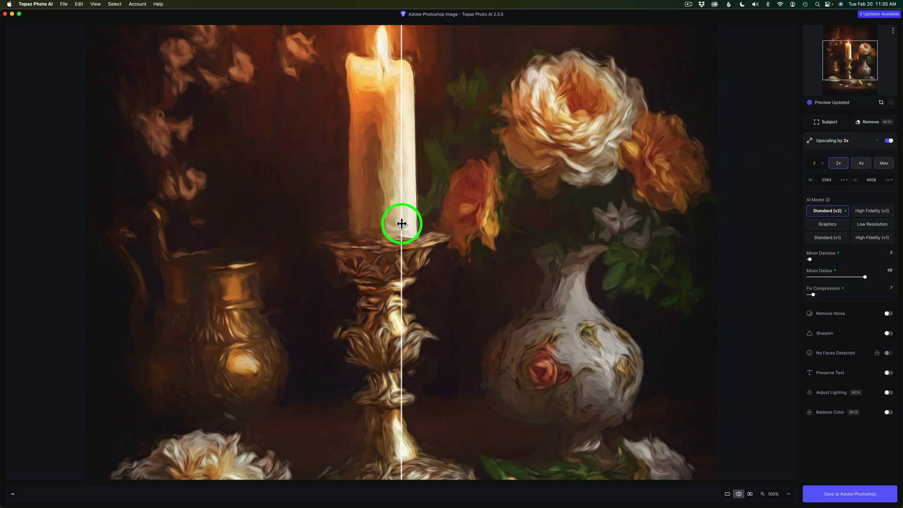
{"action": "left_click_drag", "start_coordinate": [401, 223], "coordinate": [261, 168]}
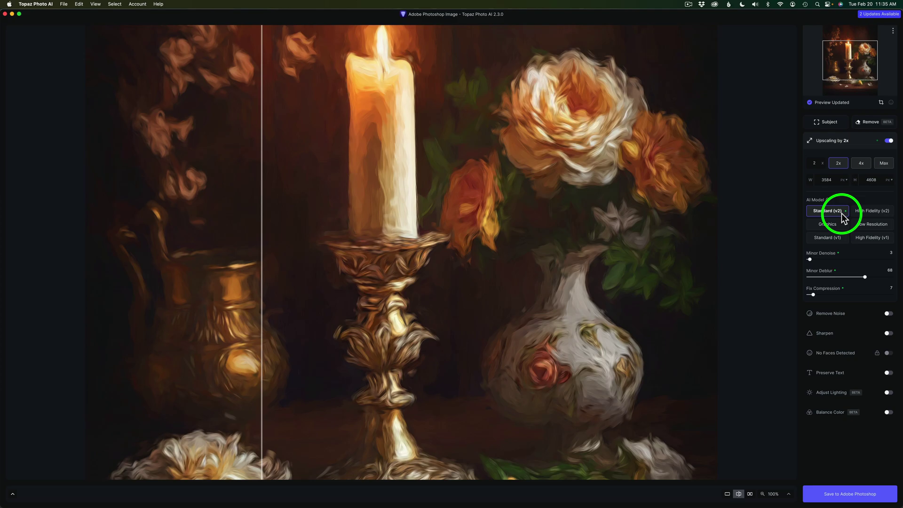
{"action": "left_click", "coordinate": [848, 496]}
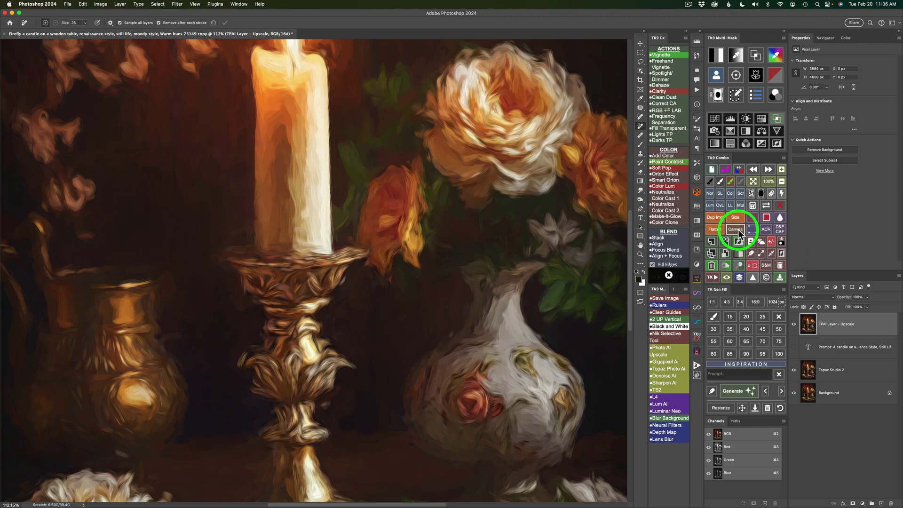
Fit the upscaled painting to the window and remove the stray mark above the candle flame.
{"action": "left_click", "coordinate": [753, 182]}
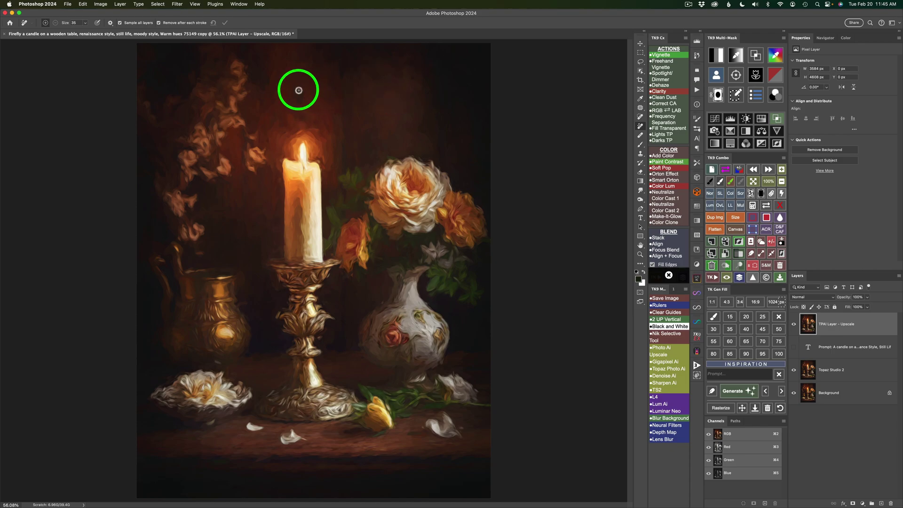
{"action": "left_click_drag", "start_coordinate": [298, 89], "coordinate": [295, 98]}
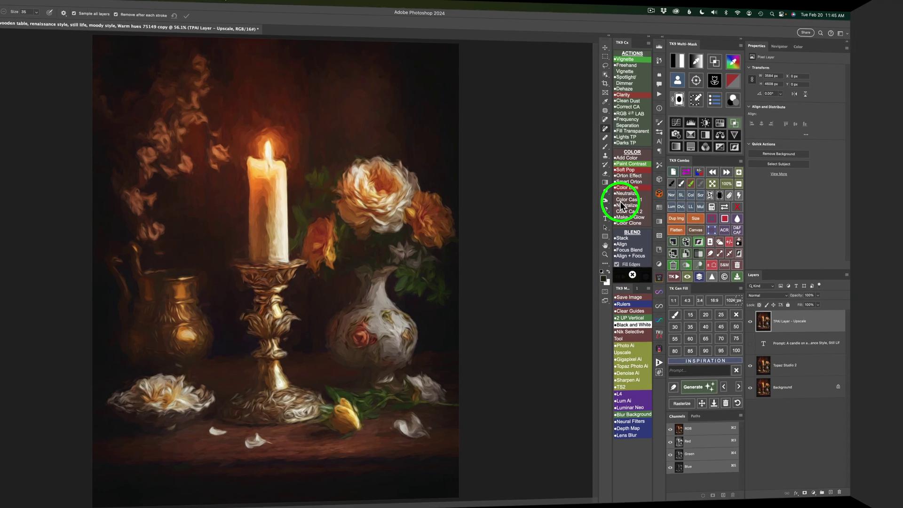